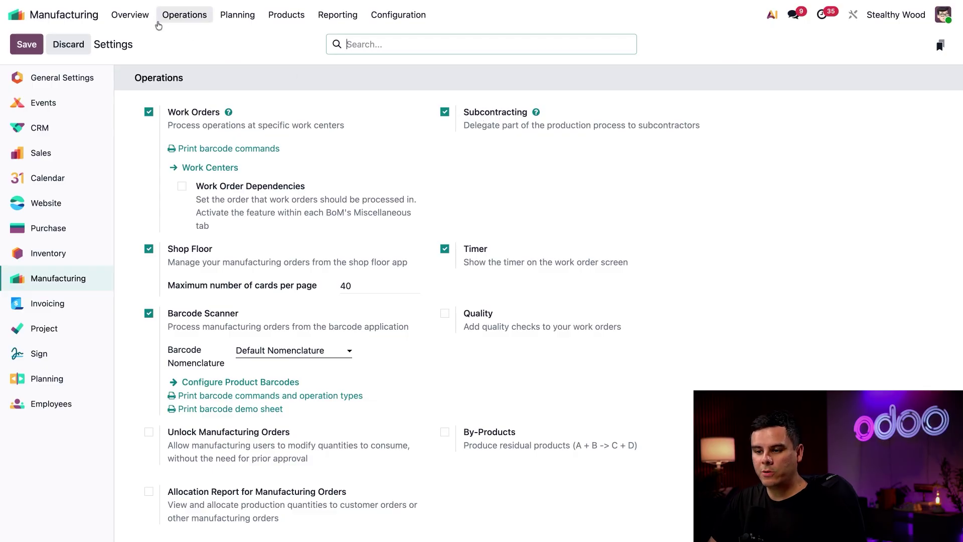
# Save the Manufacturing settings with Subcontracting enabled and switch to the Inventory app
pyautogui.click(26, 47)
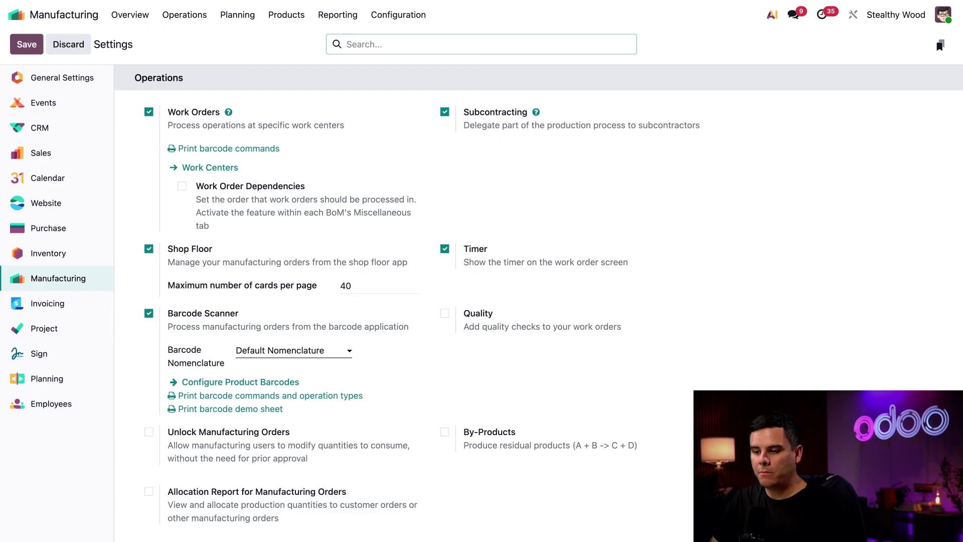
pyautogui.click(16, 14)
pyautogui.write('i')
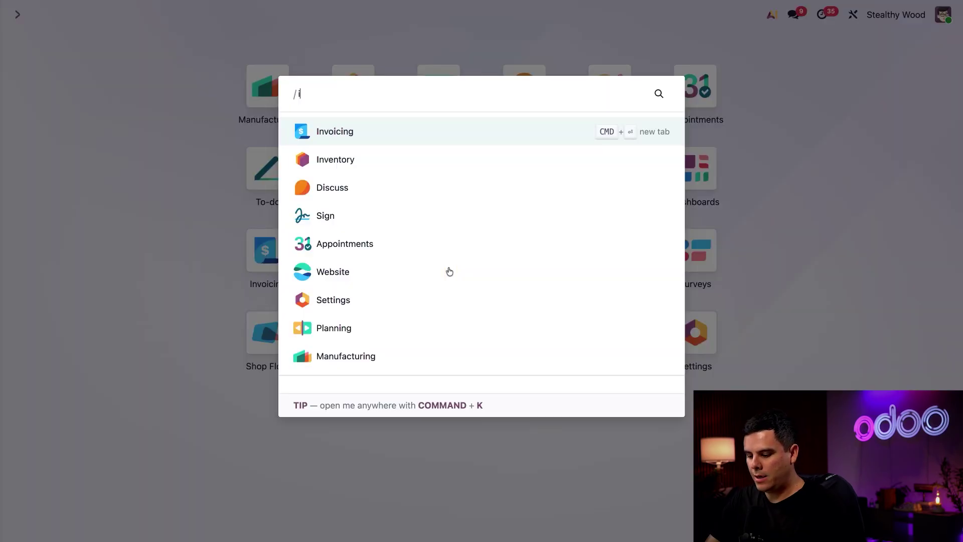
pyautogui.write('n')
pyautogui.press('Return')
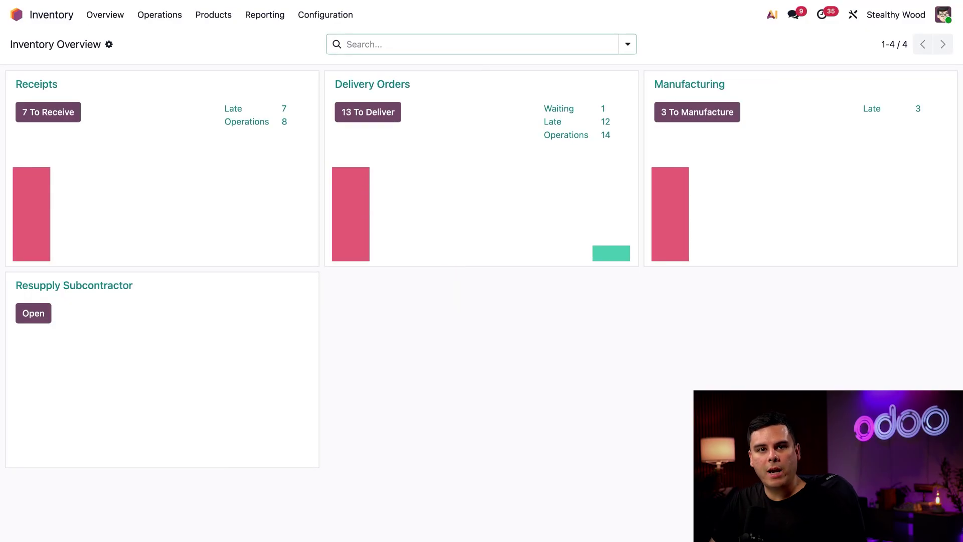
# Open the Lounge Chair record from the product list
pyautogui.click(228, 19)
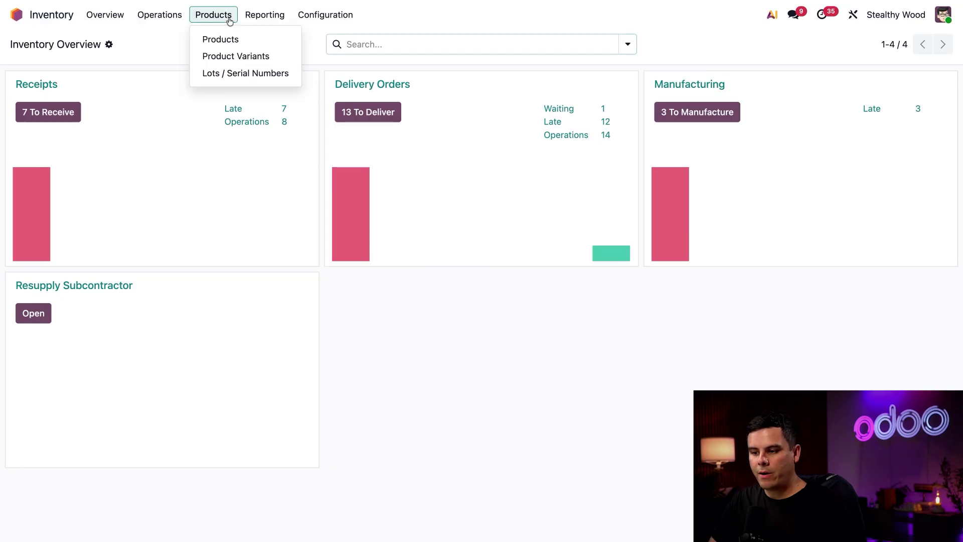
pyautogui.click(224, 40)
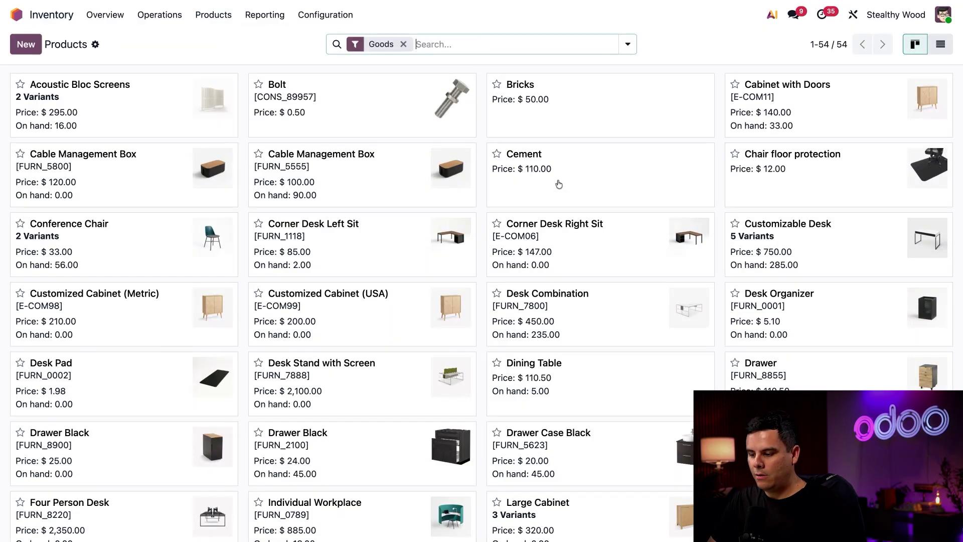
pyautogui.scroll(-8, 564, 408)
pyautogui.click(385, 221)
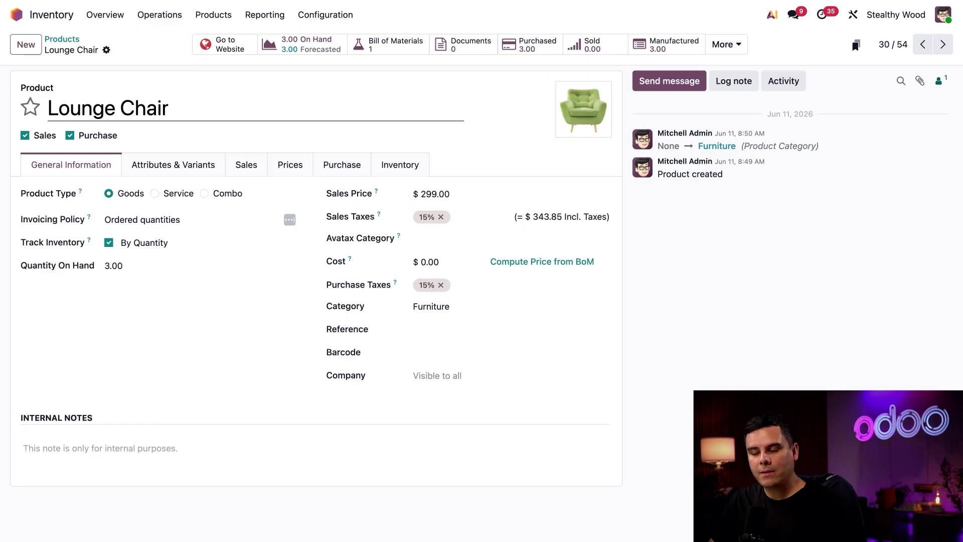
# Add OpenWood as a purchase vendor for the Lounge Chair with quantity 1, unit price 299 and lead time 45
pyautogui.click(324, 161)
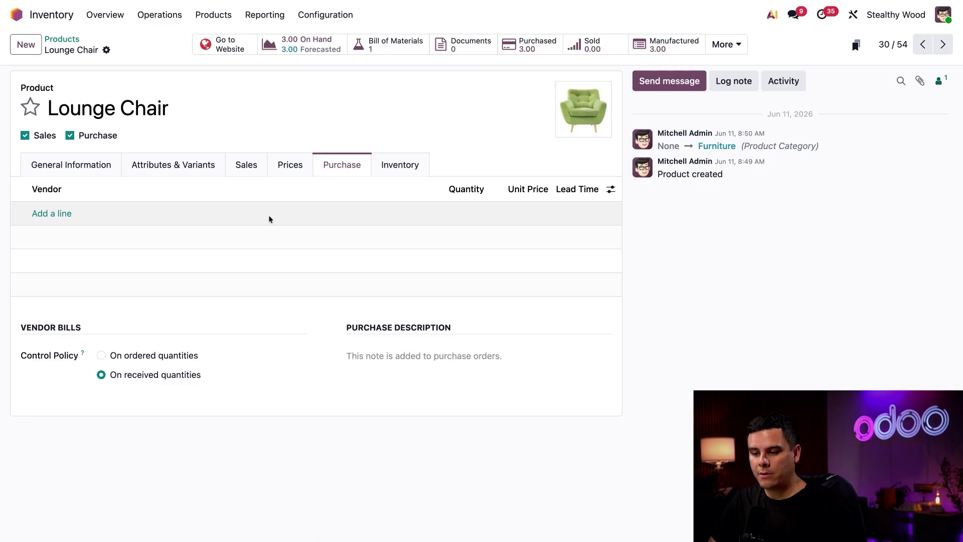
pyautogui.click(62, 215)
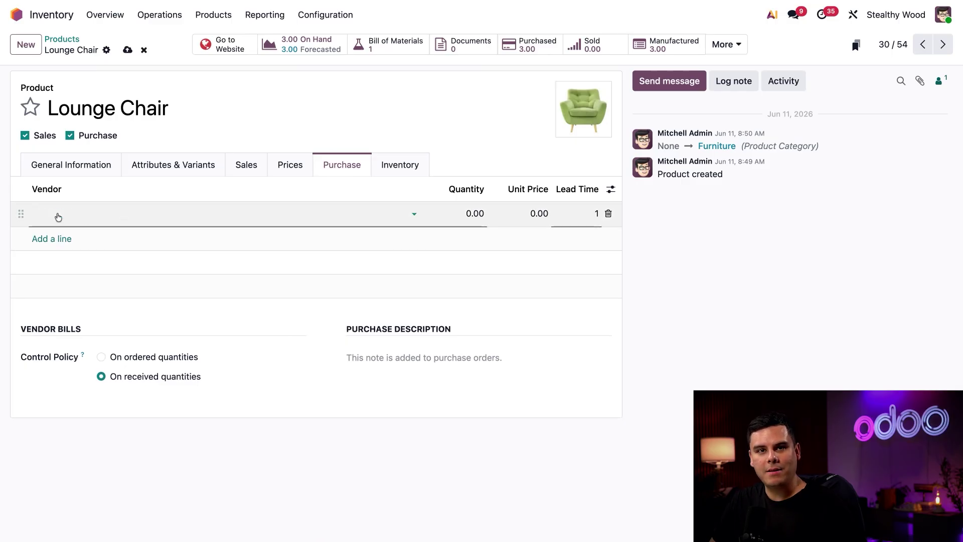
pyautogui.write('open')
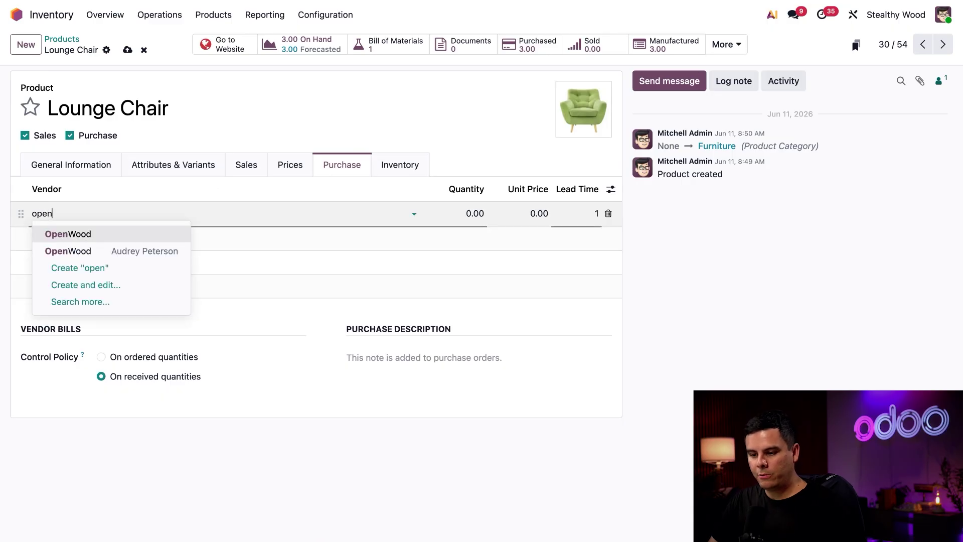
pyautogui.click(59, 233)
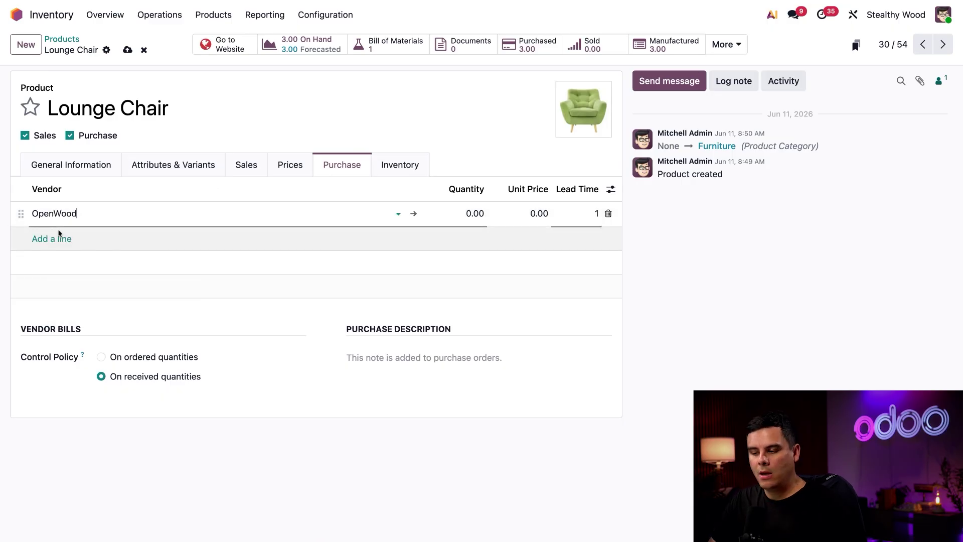
pyautogui.click(464, 213)
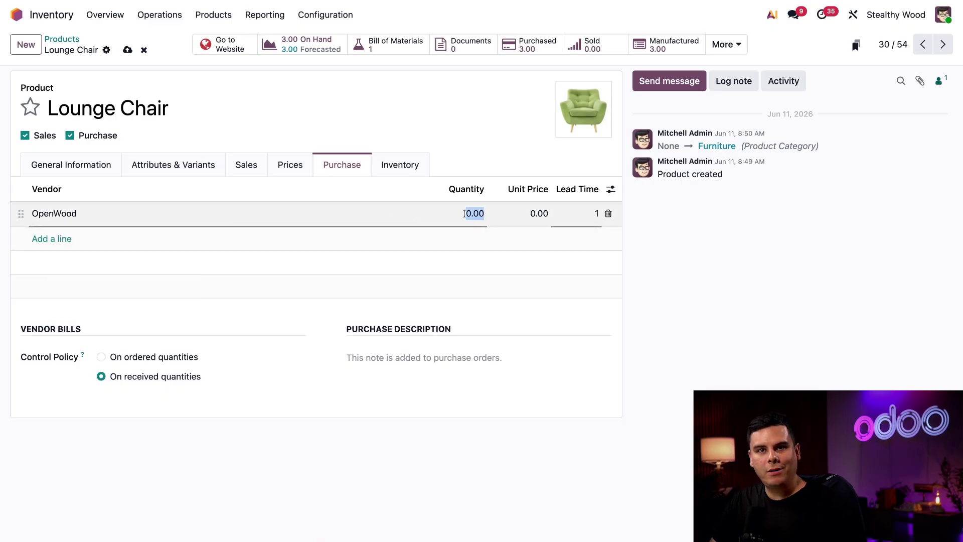
pyautogui.write('1')
pyautogui.click(543, 208)
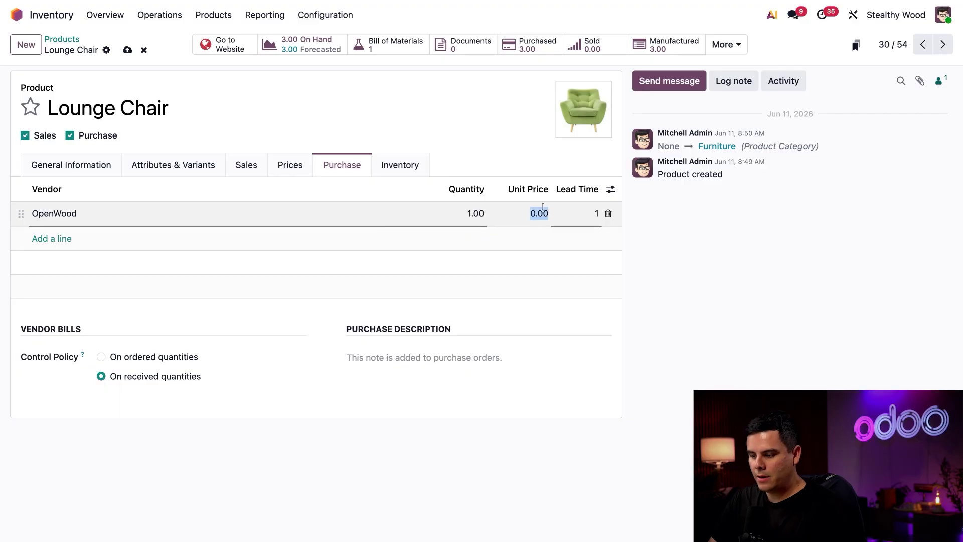
pyautogui.write('299')
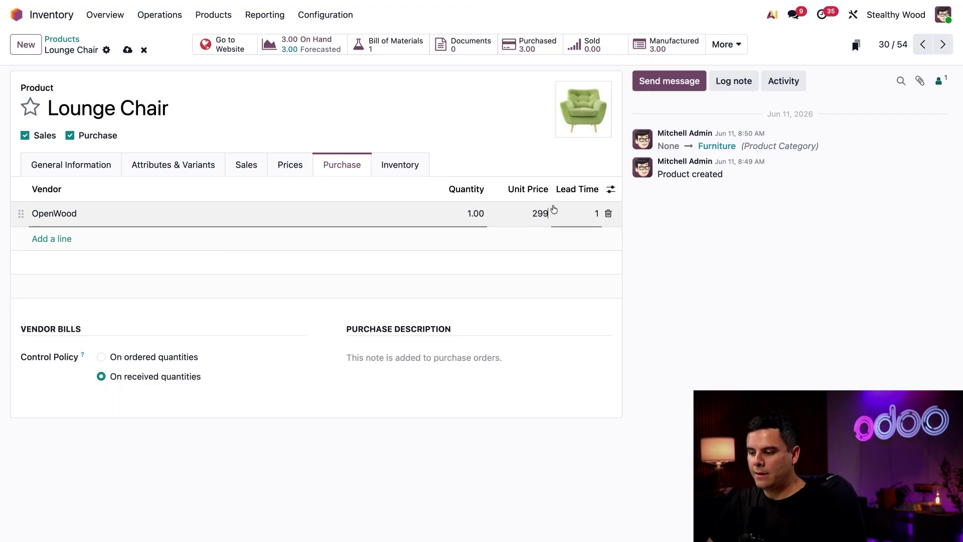
pyautogui.click(581, 213)
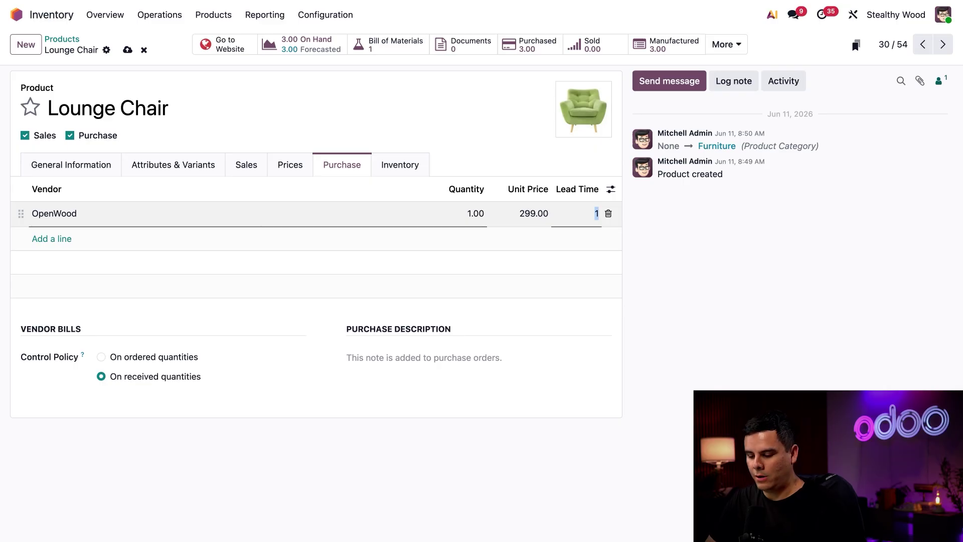
pyautogui.write('45')
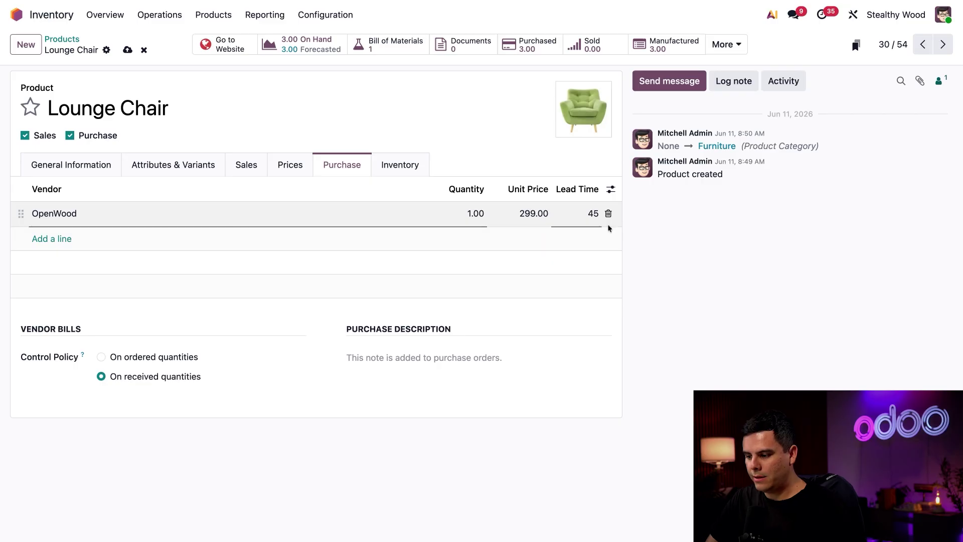
pyautogui.click(761, 286)
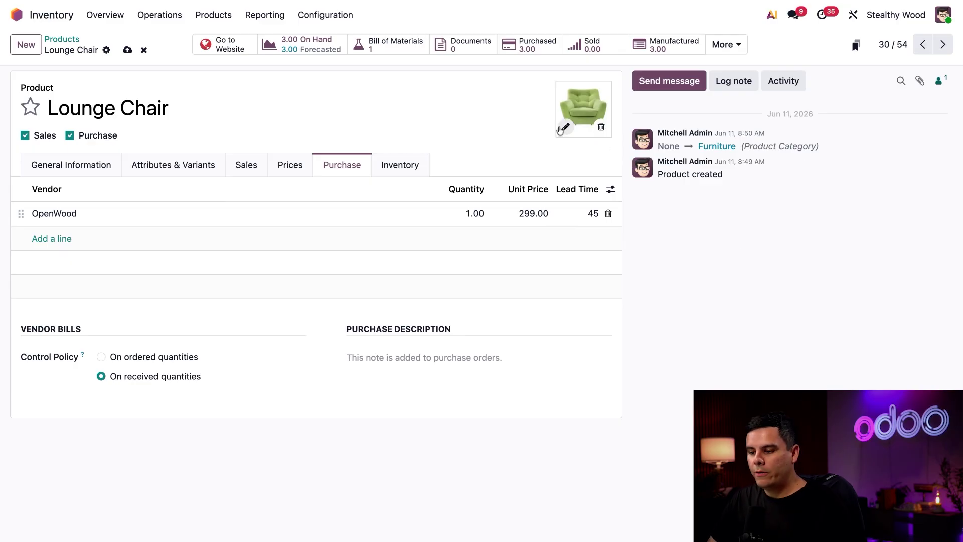
# Create a bill of materials for the Lounge Chair with type Subcontracting and OpenWood as the subcontractor
pyautogui.click(406, 167)
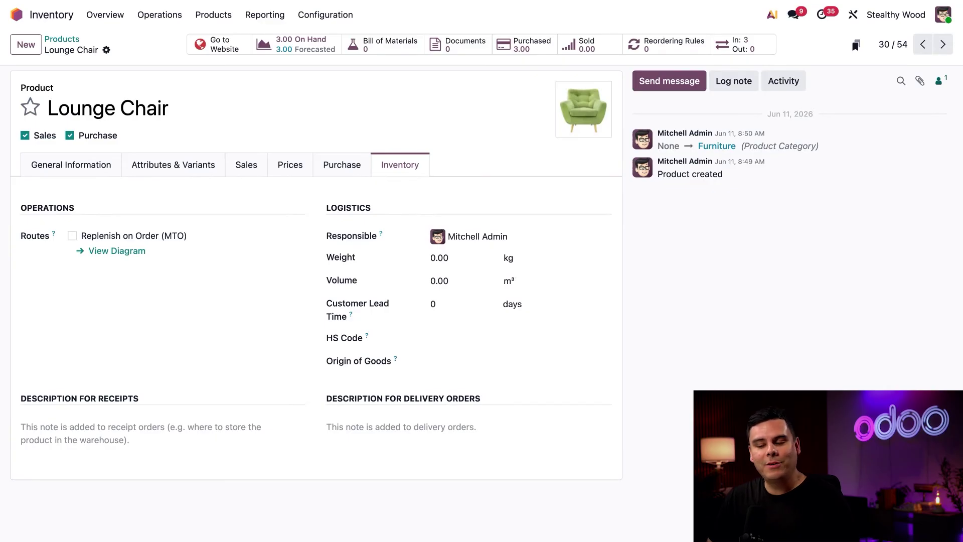
pyautogui.click(383, 45)
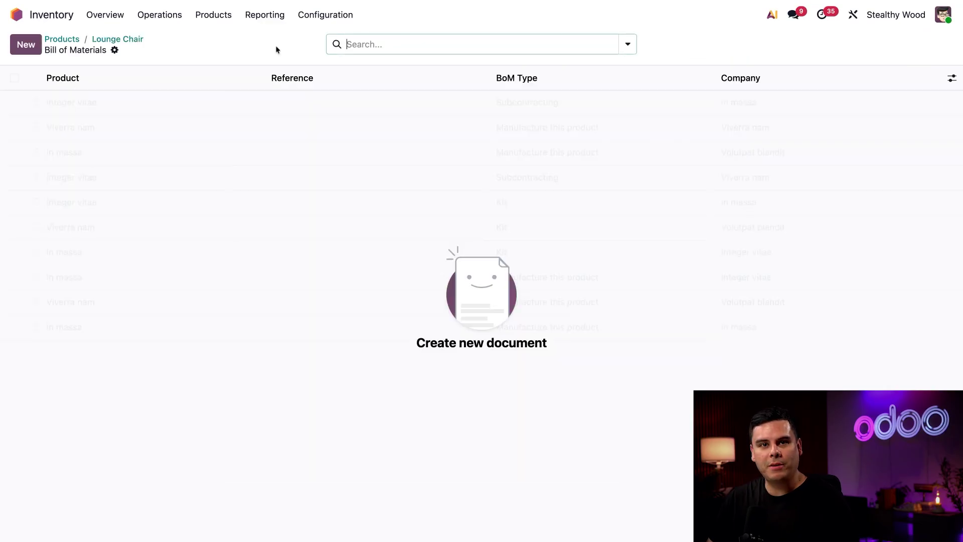
pyautogui.click(26, 44)
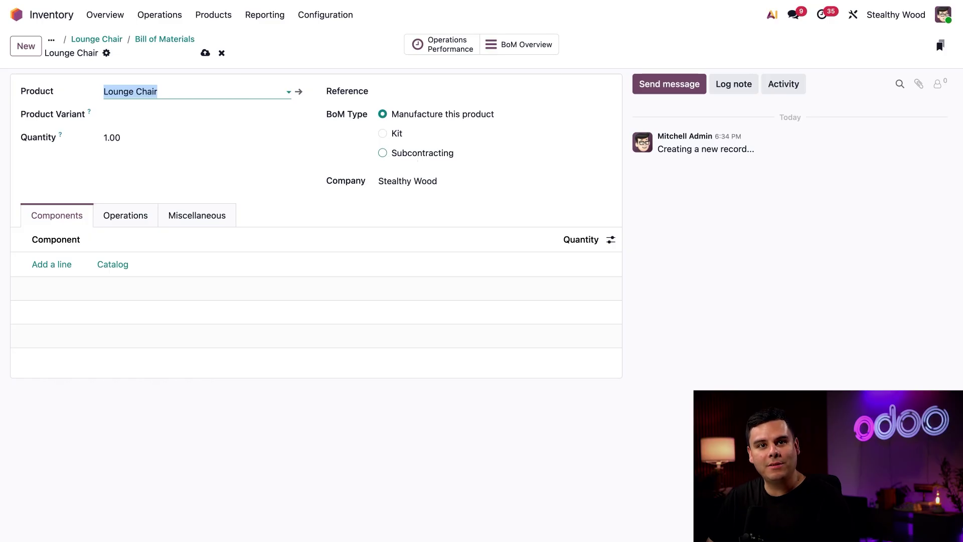
pyautogui.click(384, 153)
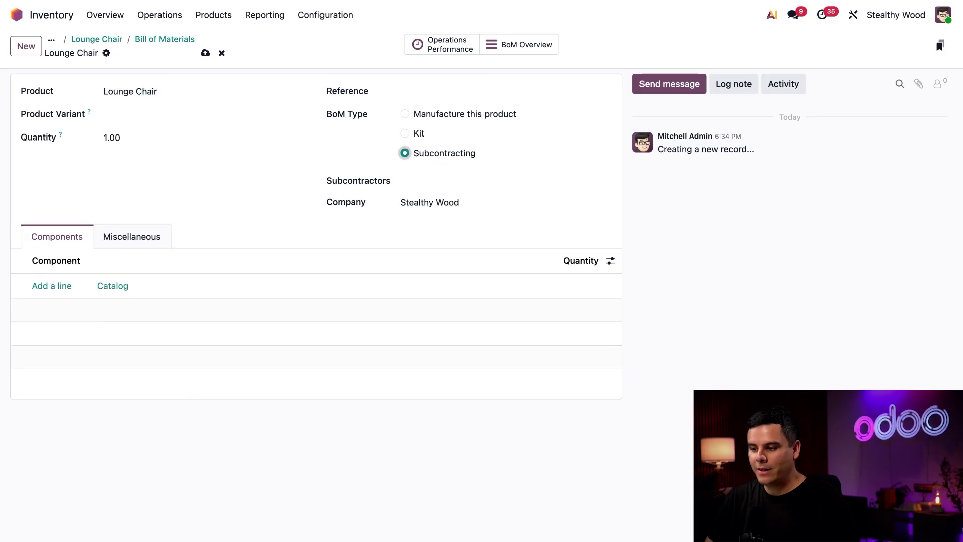
pyautogui.click(418, 182)
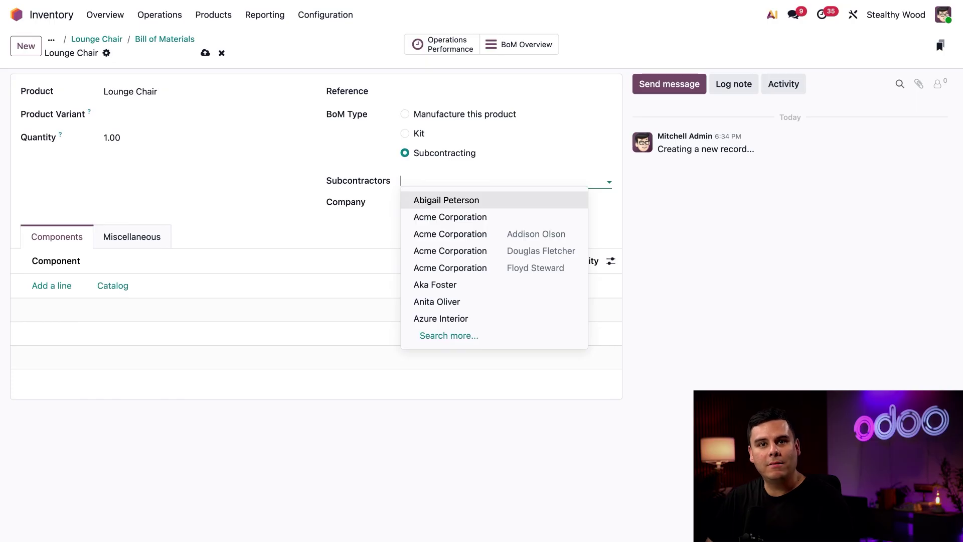
pyautogui.write('open')
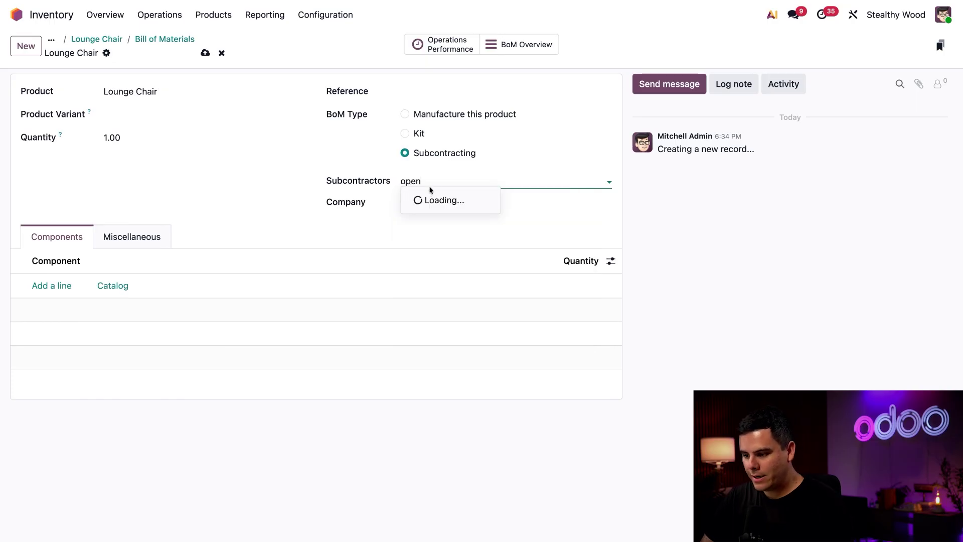
pyautogui.click(449, 200)
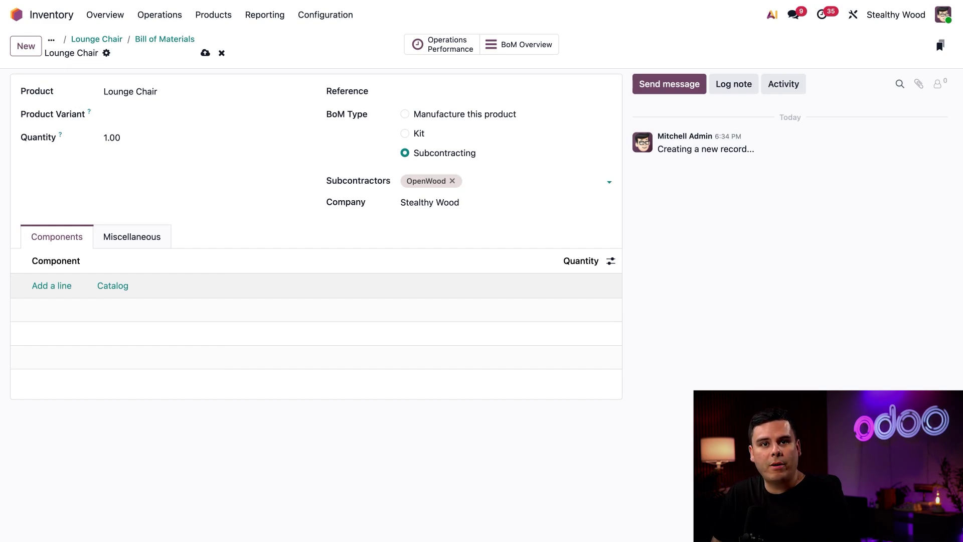
# Switch to the Purchase app and start a new request for quotation with OpenWood as the vendor
pyautogui.click(16, 14)
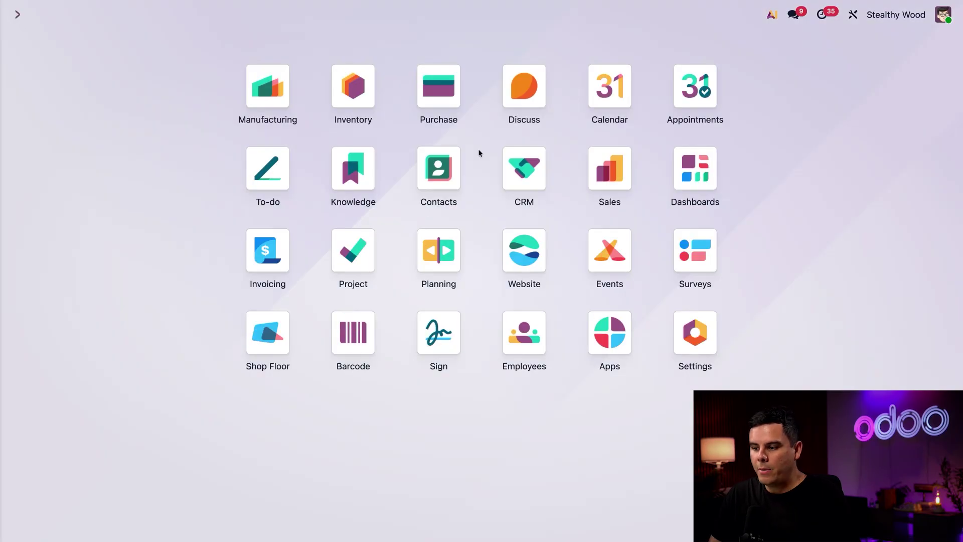
pyautogui.write('pur')
pyautogui.press('Return')
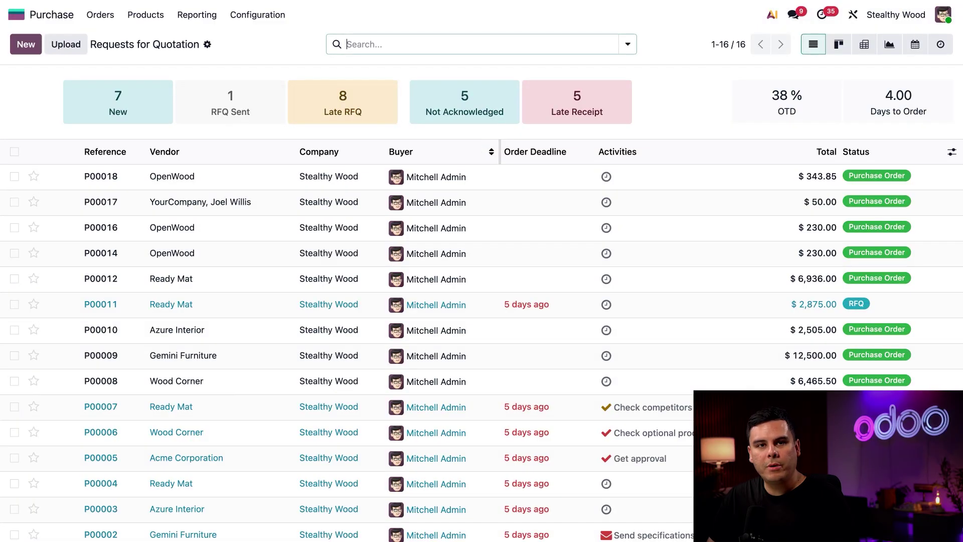
pyautogui.click(25, 49)
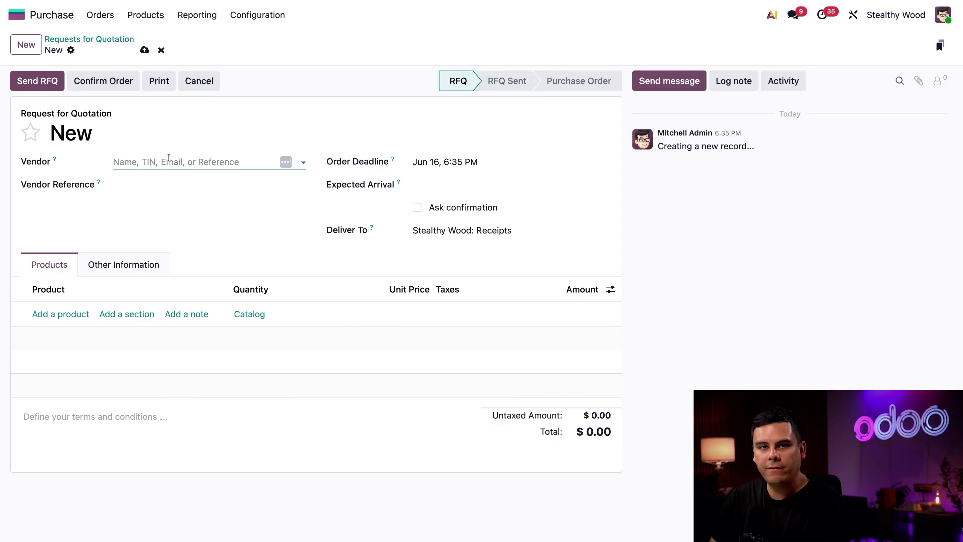
pyautogui.write('open')
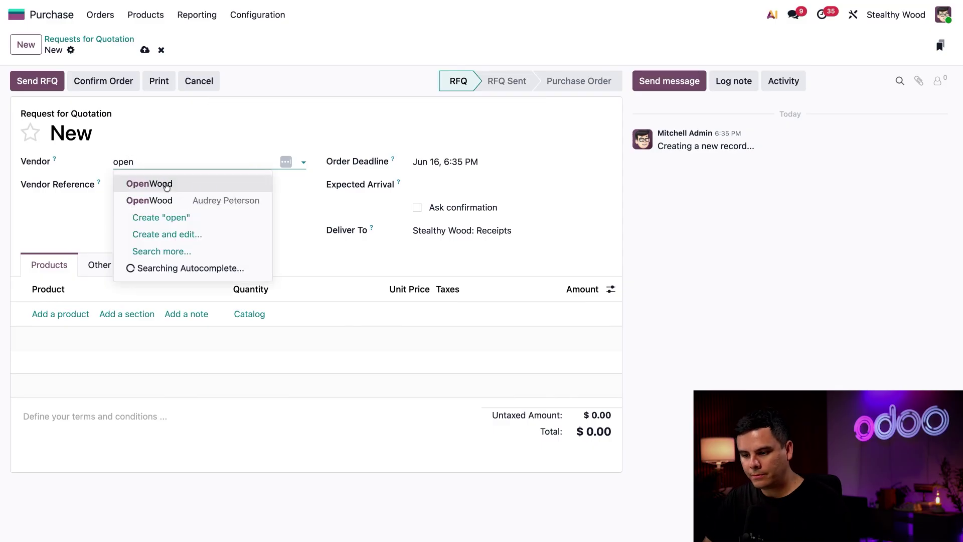
pyautogui.click(166, 186)
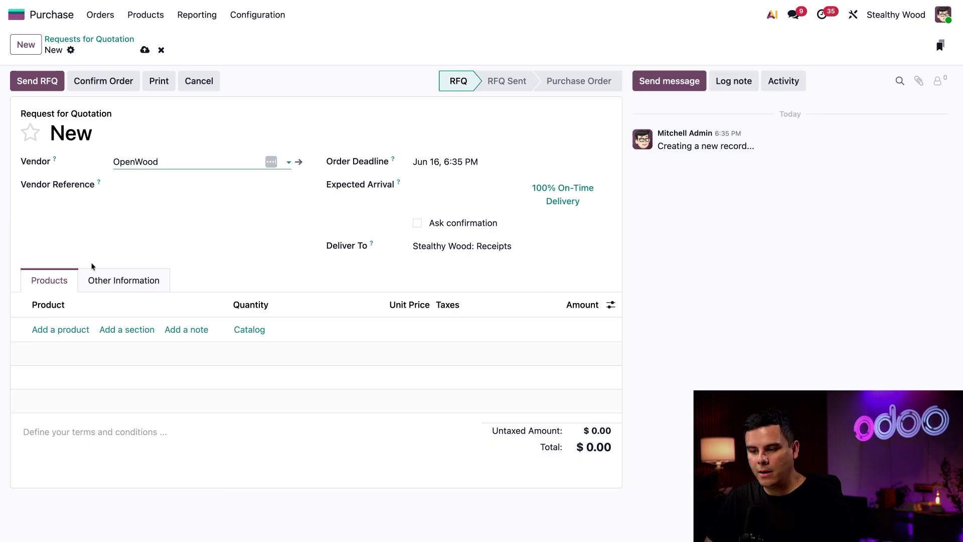
# Add the Lounge Chair as a product line on the OpenWood request for quotation
pyautogui.click(52, 330)
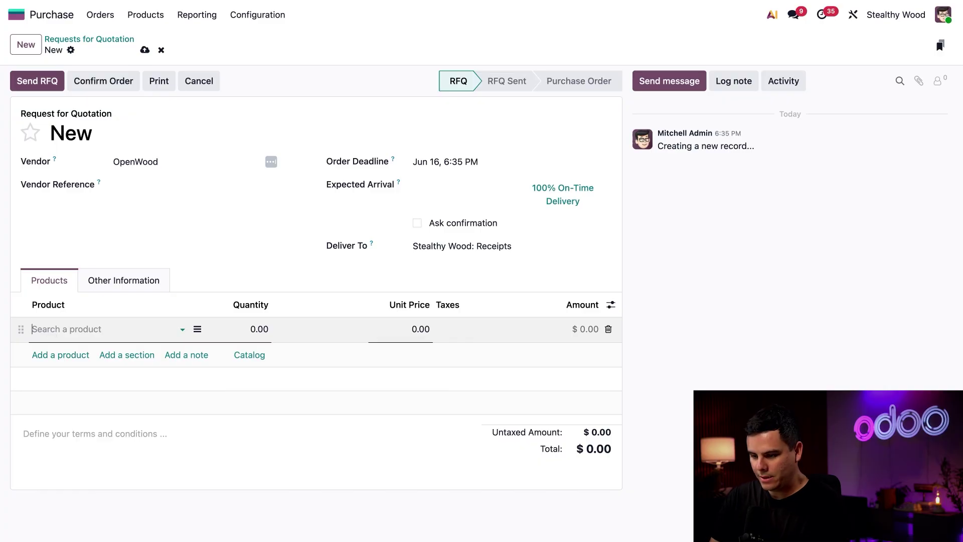
pyautogui.write('lounge')
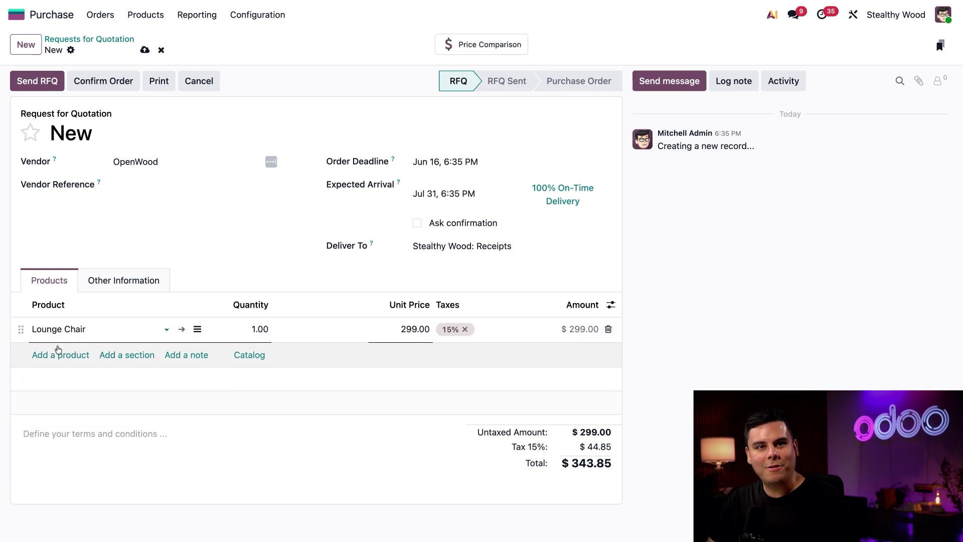
pyautogui.click(340, 270)
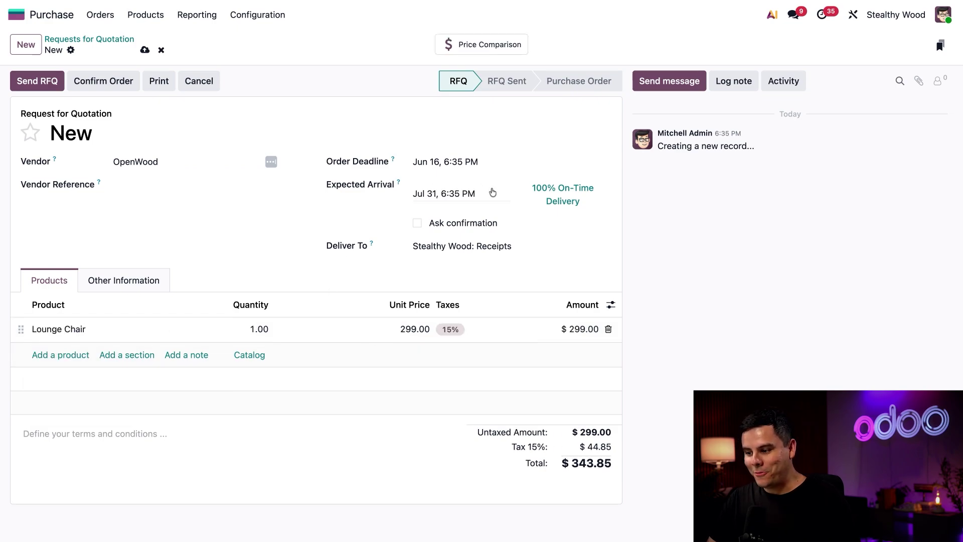
pyautogui.moveTo(492, 193)
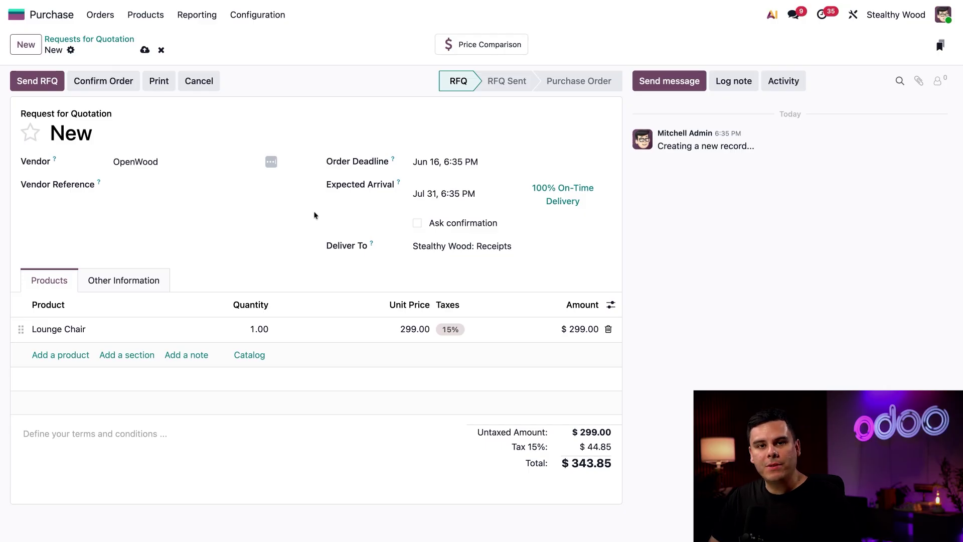
# Confirm the Lounge Chair purchase order and validate its receipt
pyautogui.click(96, 88)
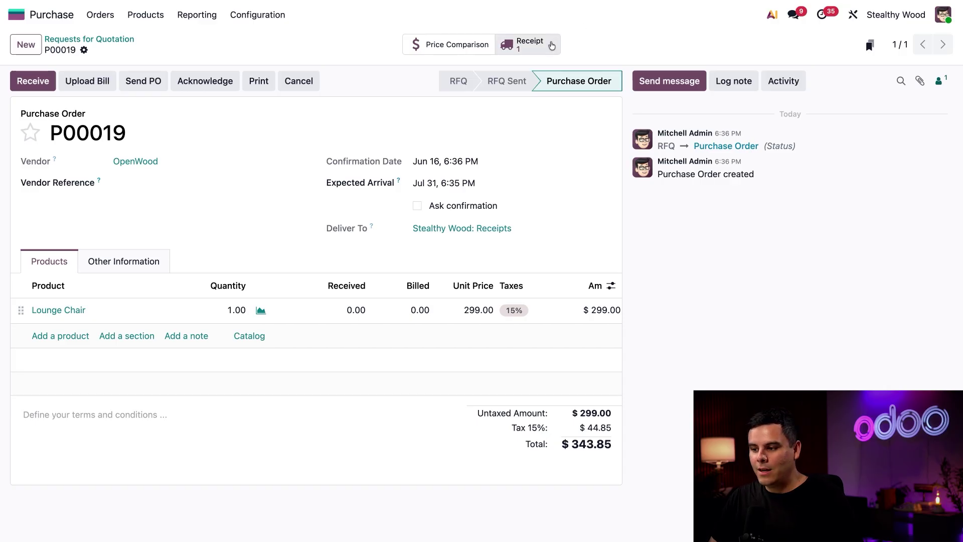
pyautogui.click(546, 47)
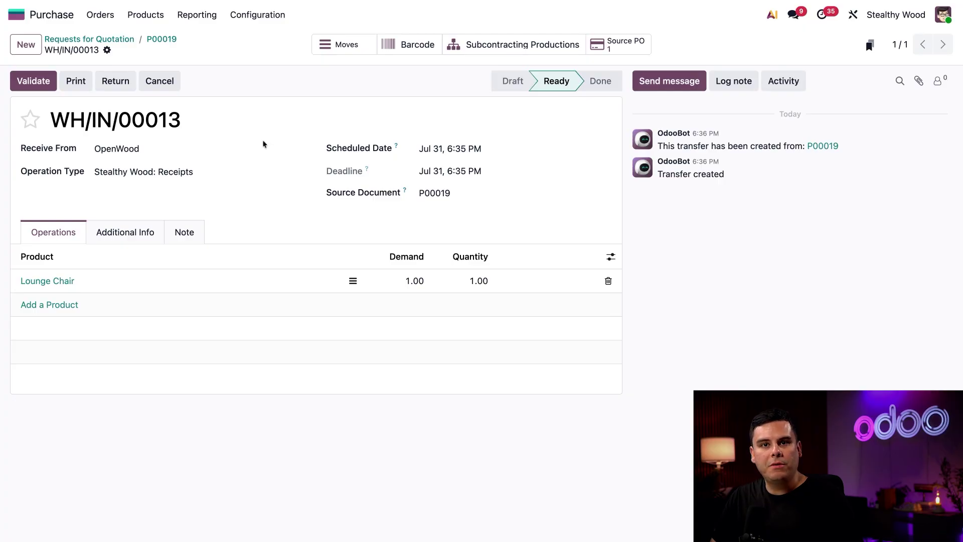
pyautogui.click(34, 83)
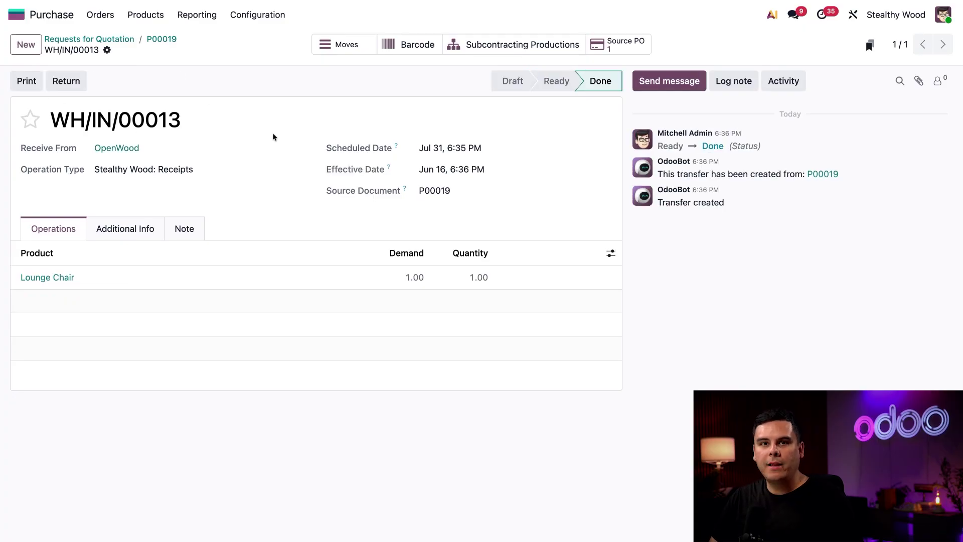